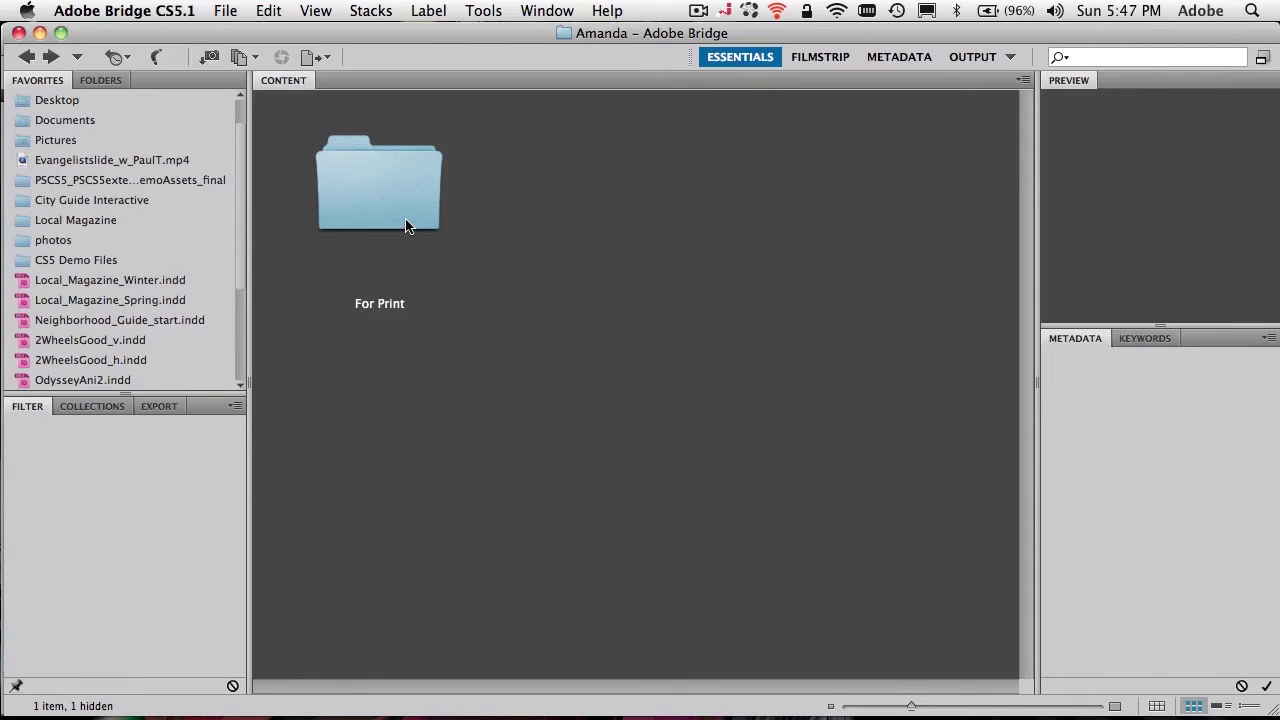
double_click(405, 226)
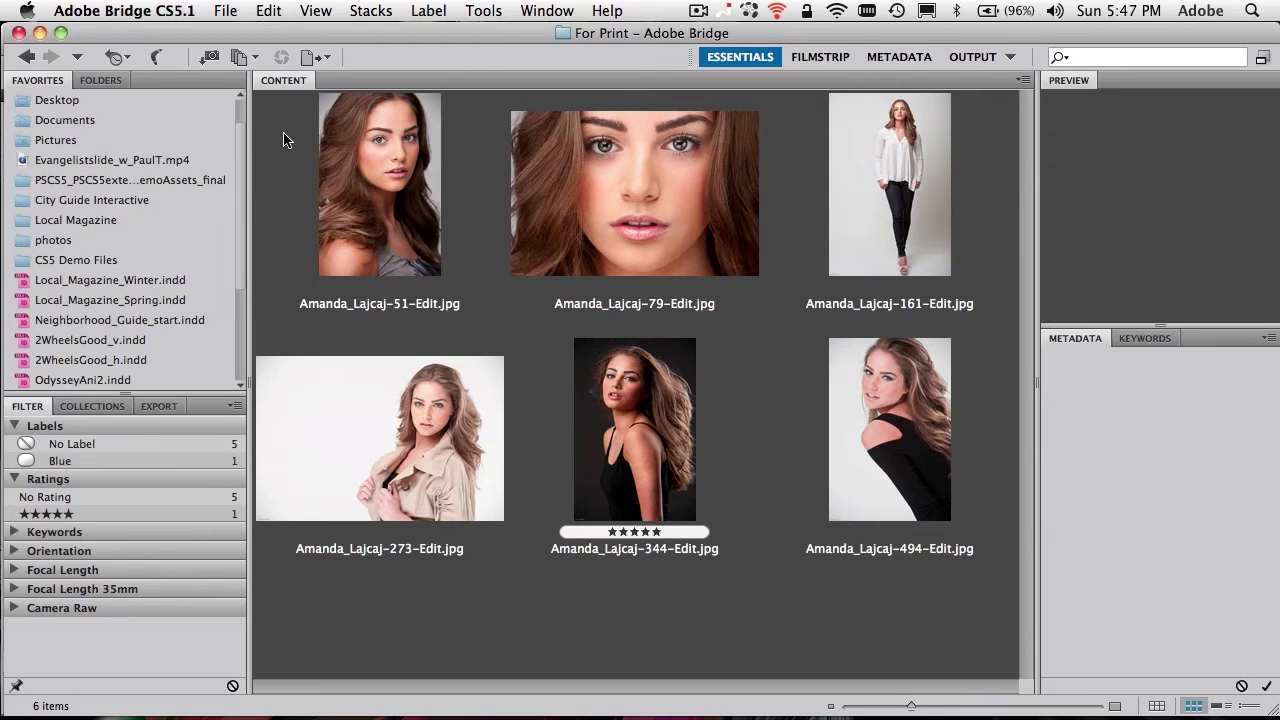
left_click(225, 12)
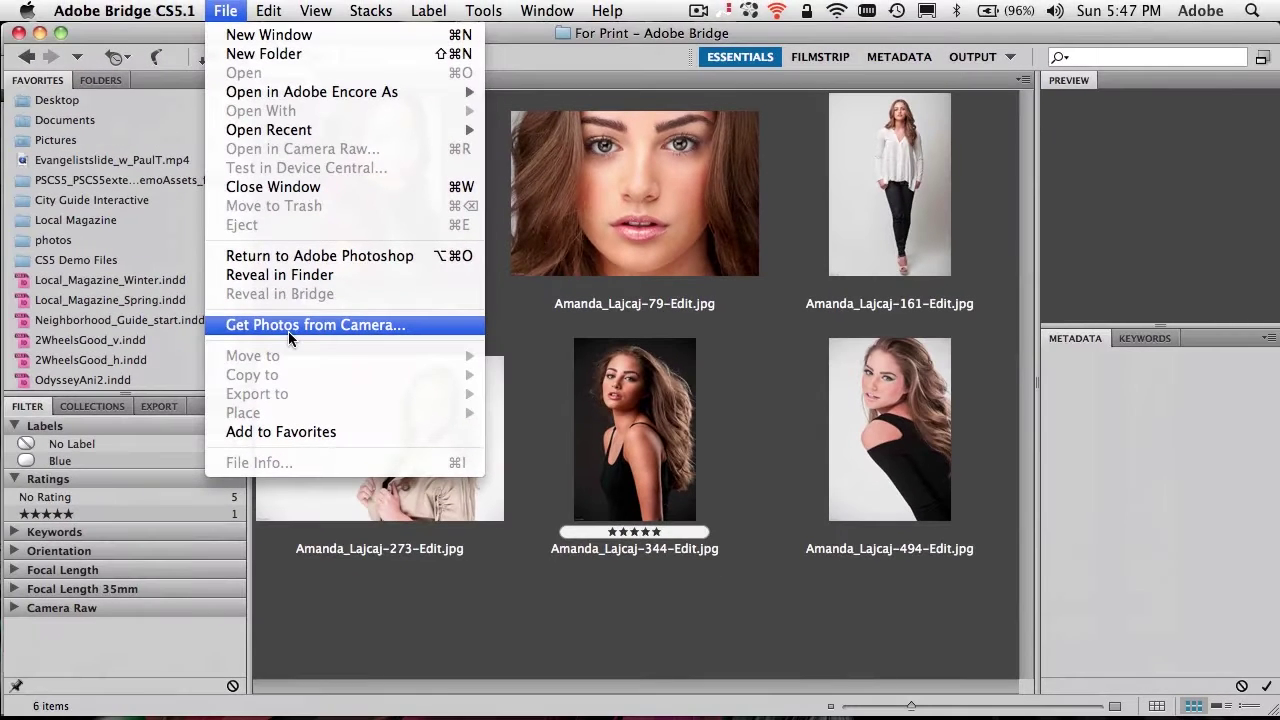
left_click(297, 327)
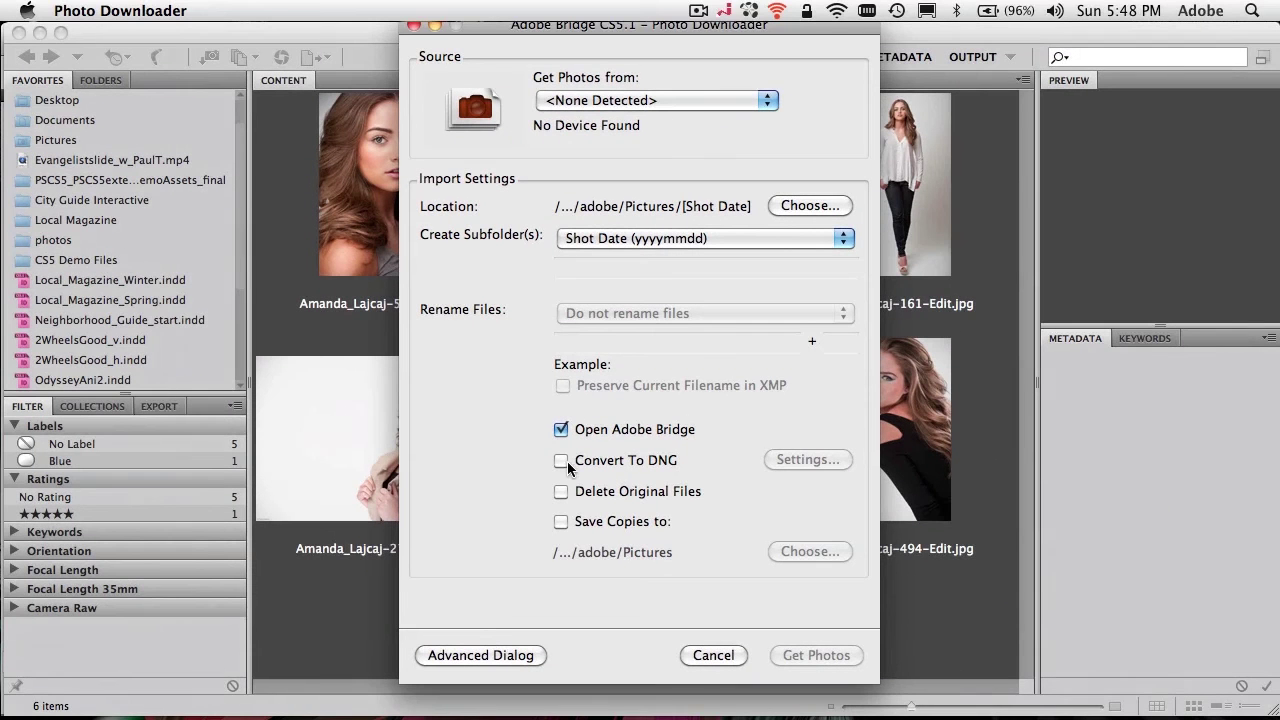
left_click(442, 432)
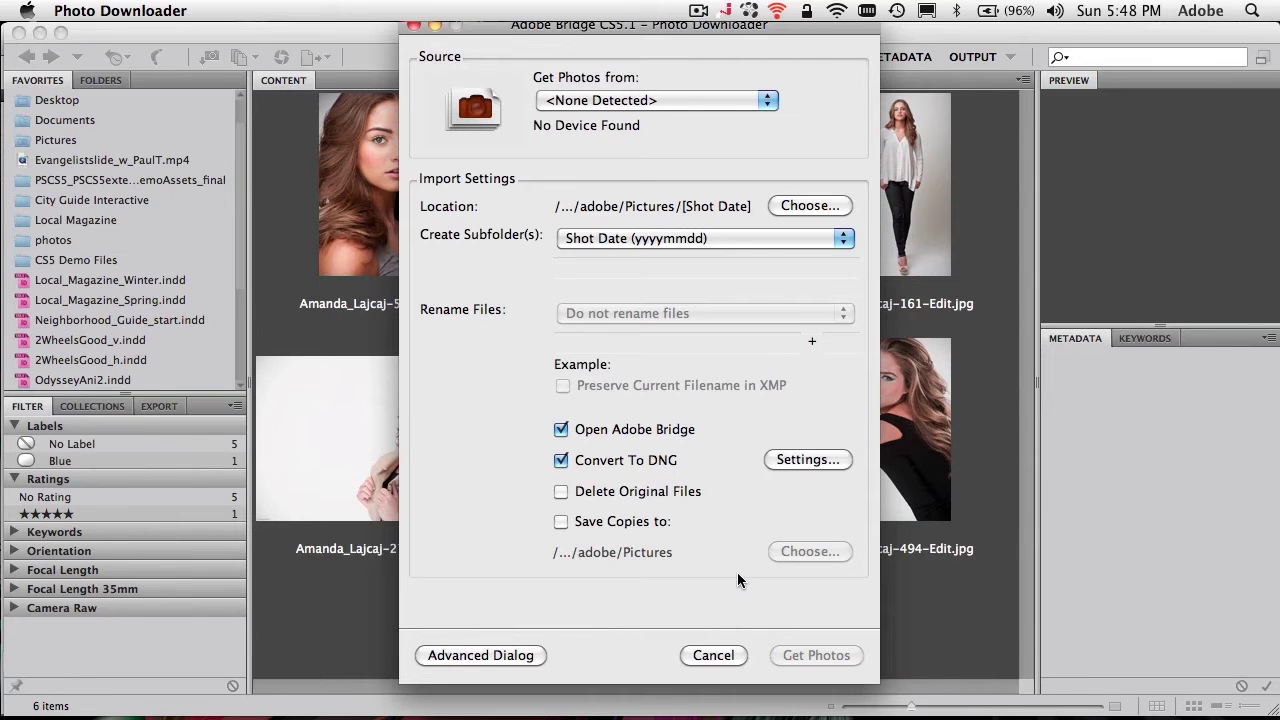
left_click(729, 645)
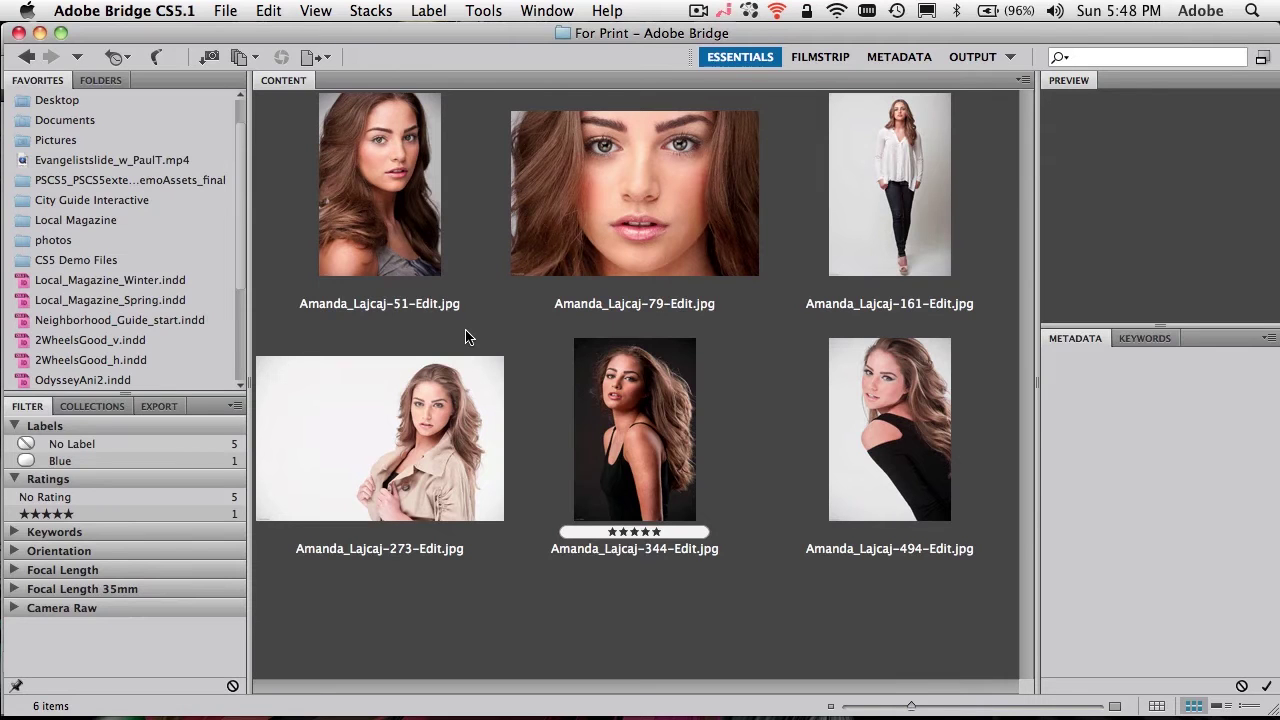
Step: Rename the 51-Edit photo to the subject's first name followed by -Edit, so it sorts last
left_click(421, 311)
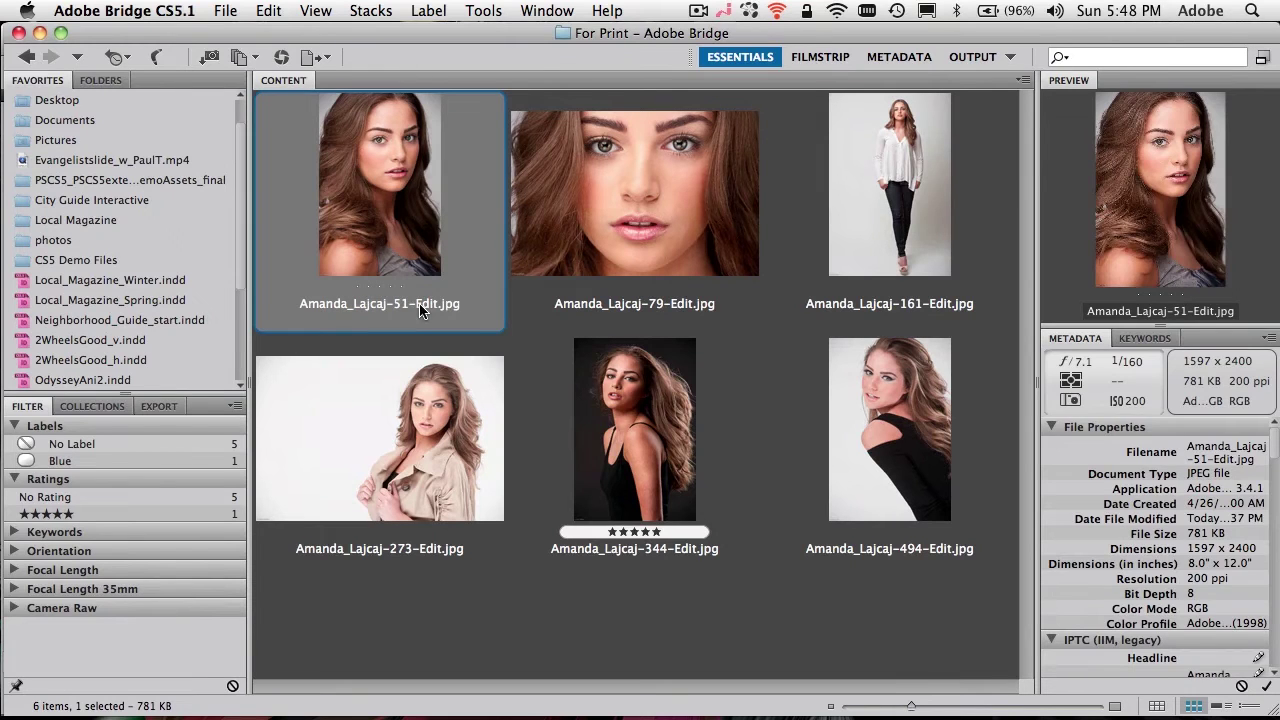
left_click(421, 309)
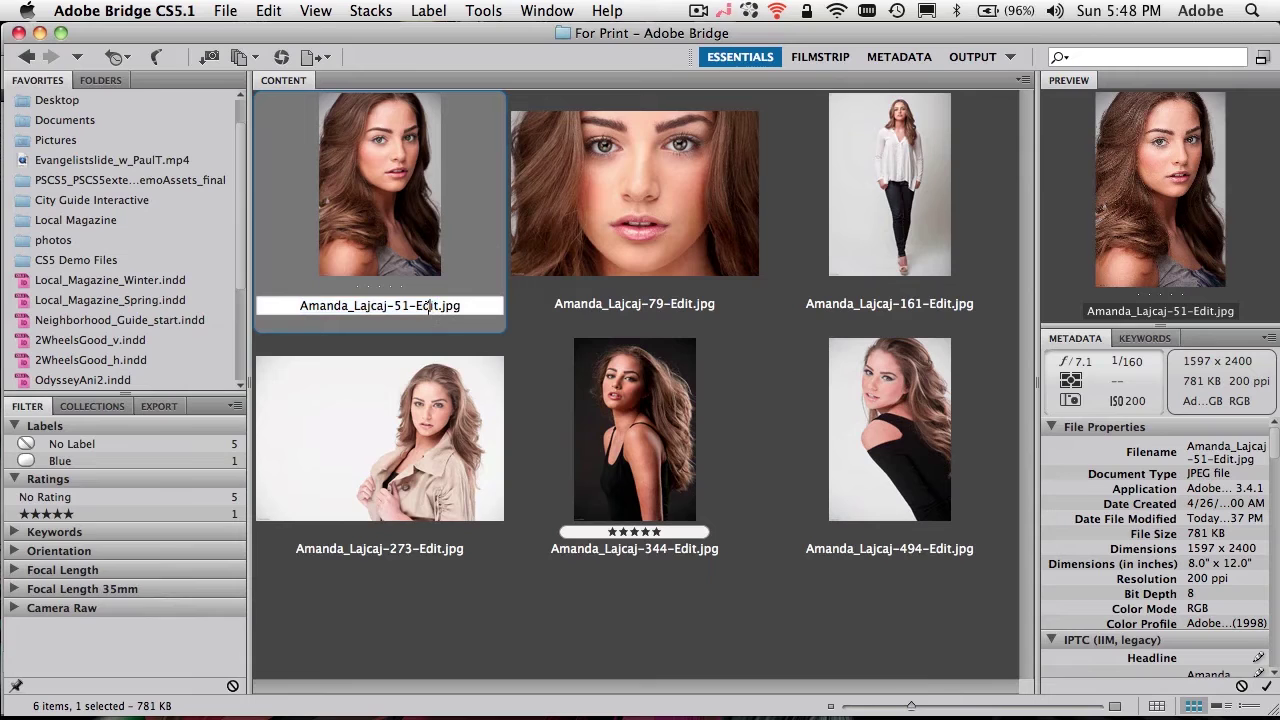
double_click(428, 311)
left_click(428, 310)
left_click(533, 342)
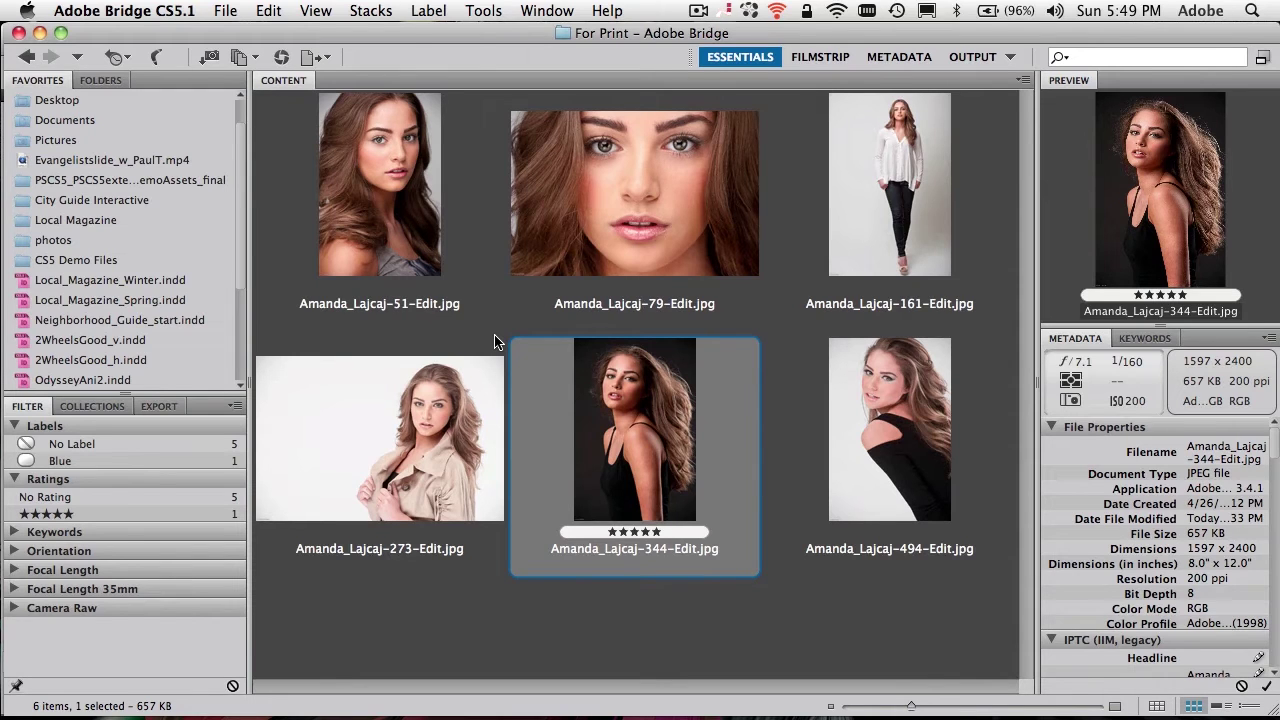
left_click(365, 311)
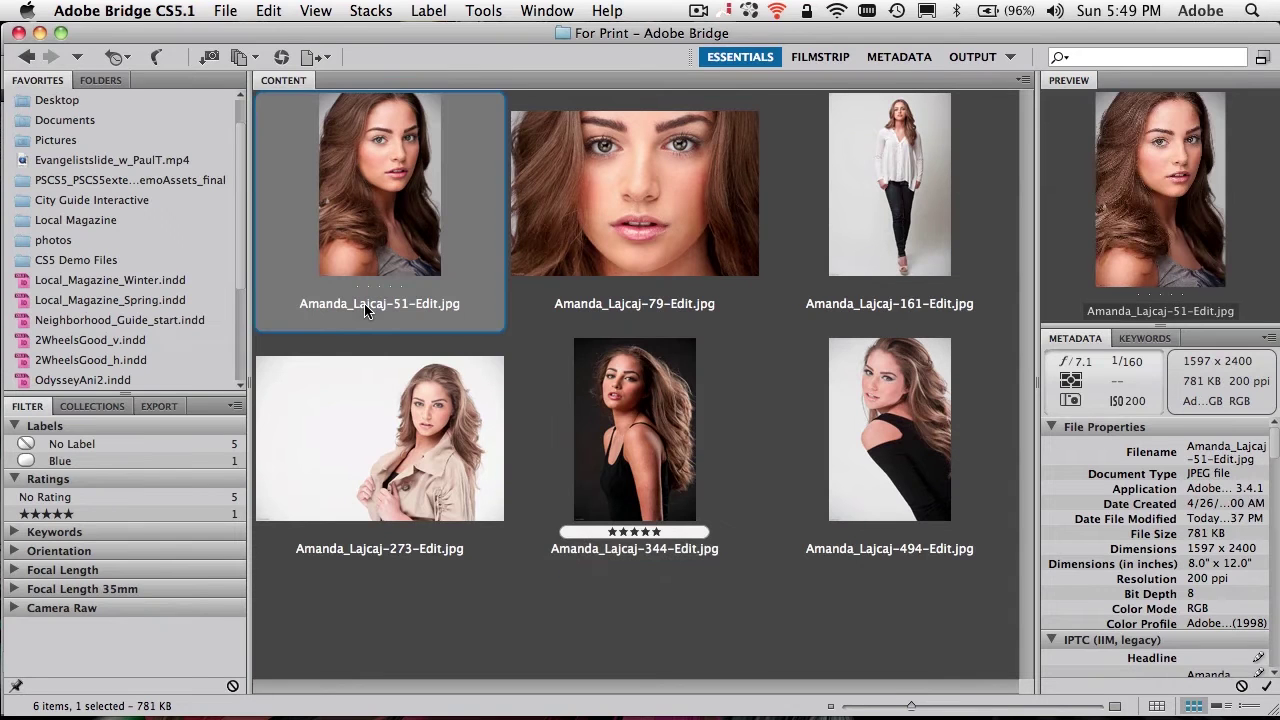
left_click(365, 306)
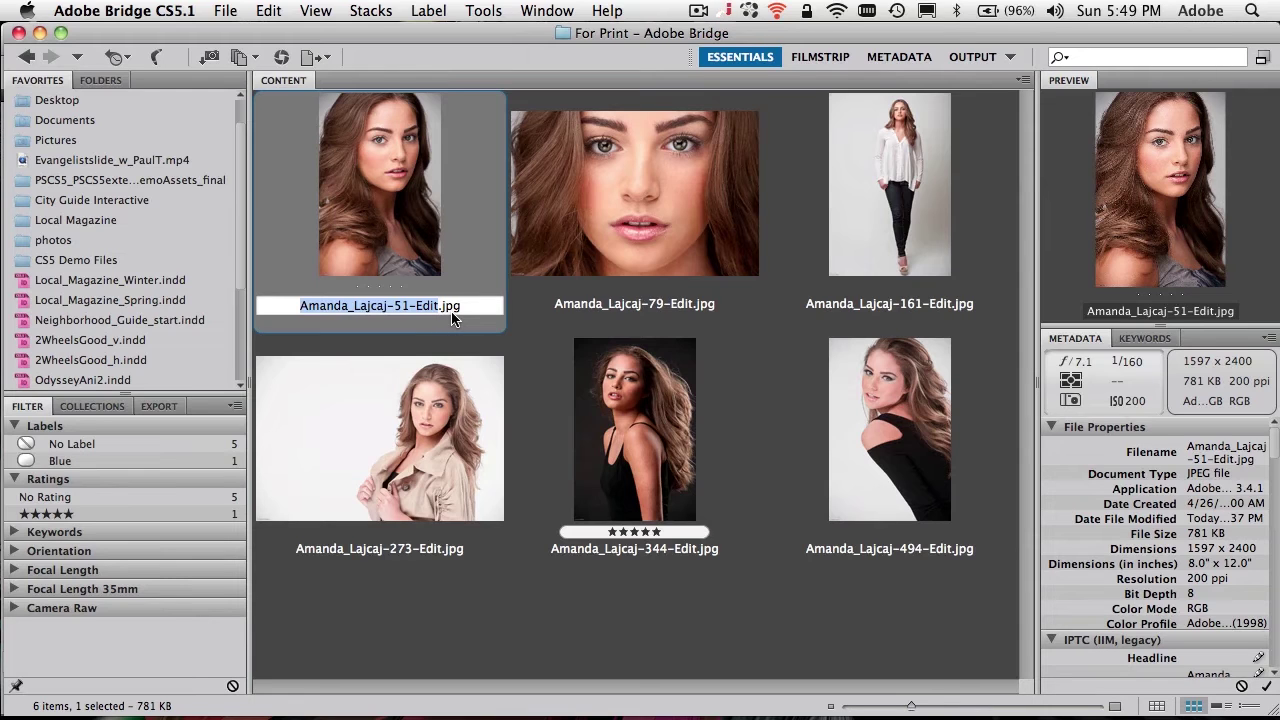
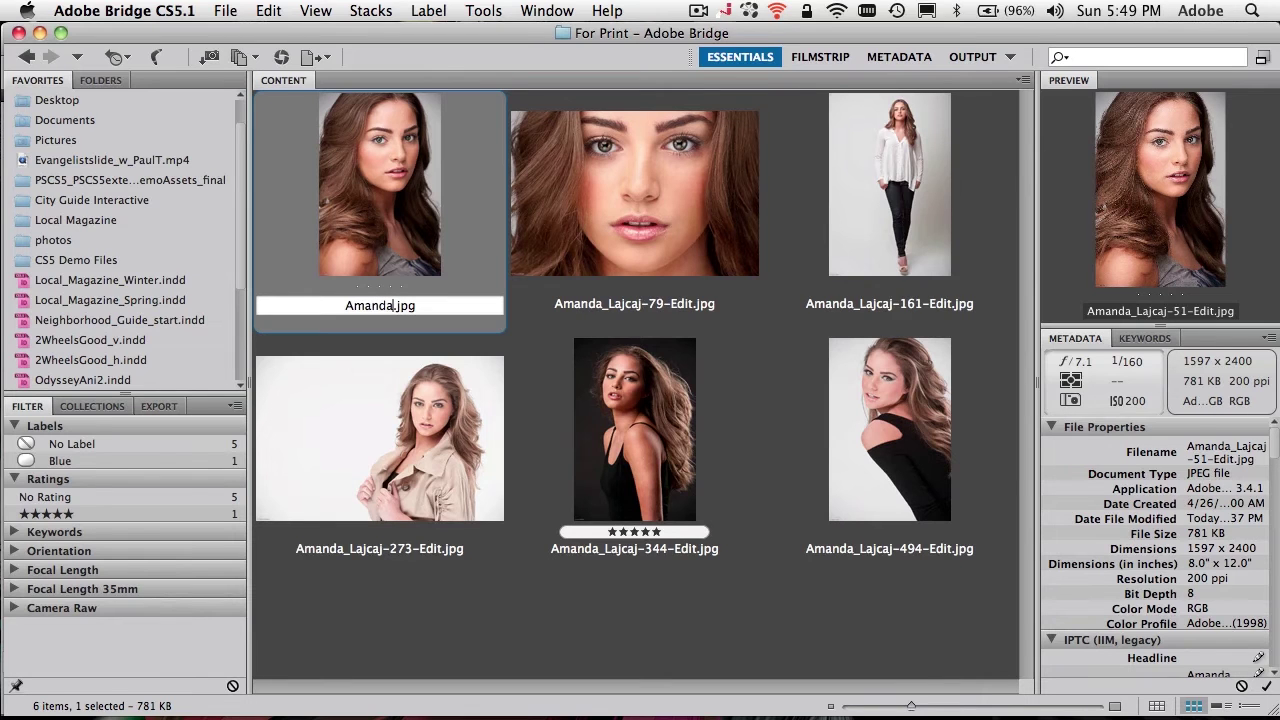
type("-Edit")
key("Tab")
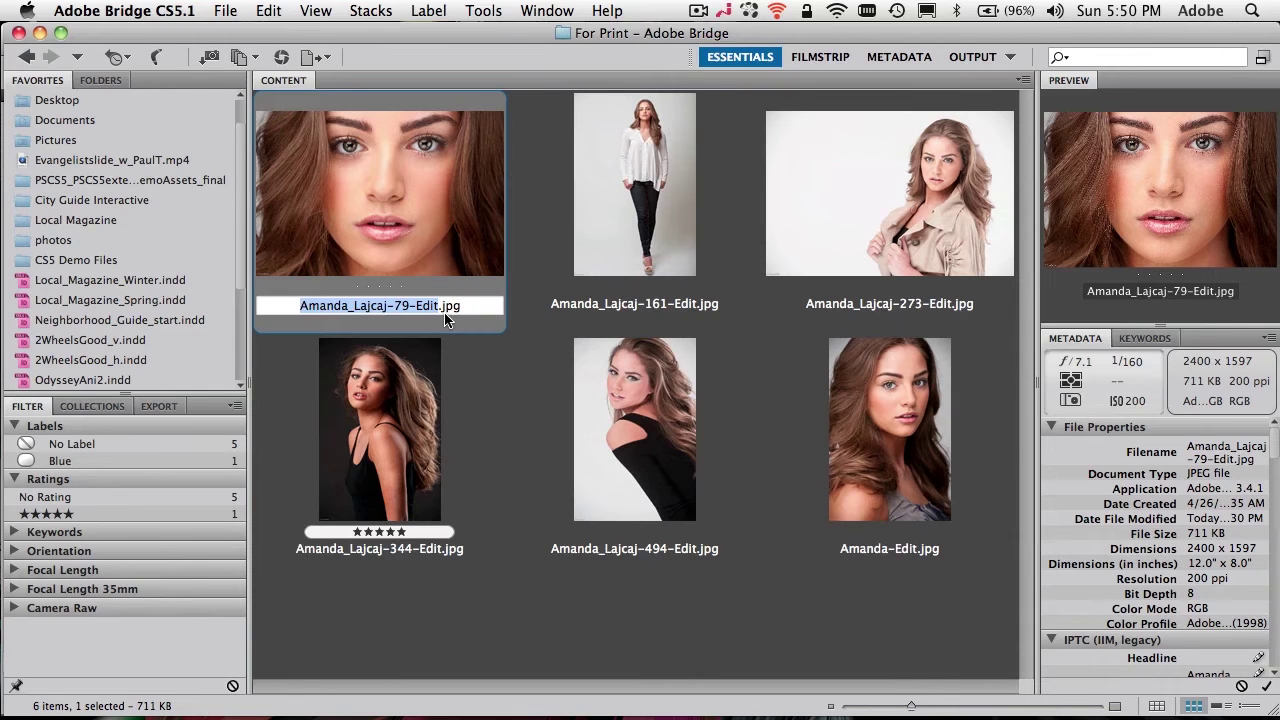
left_click(490, 375)
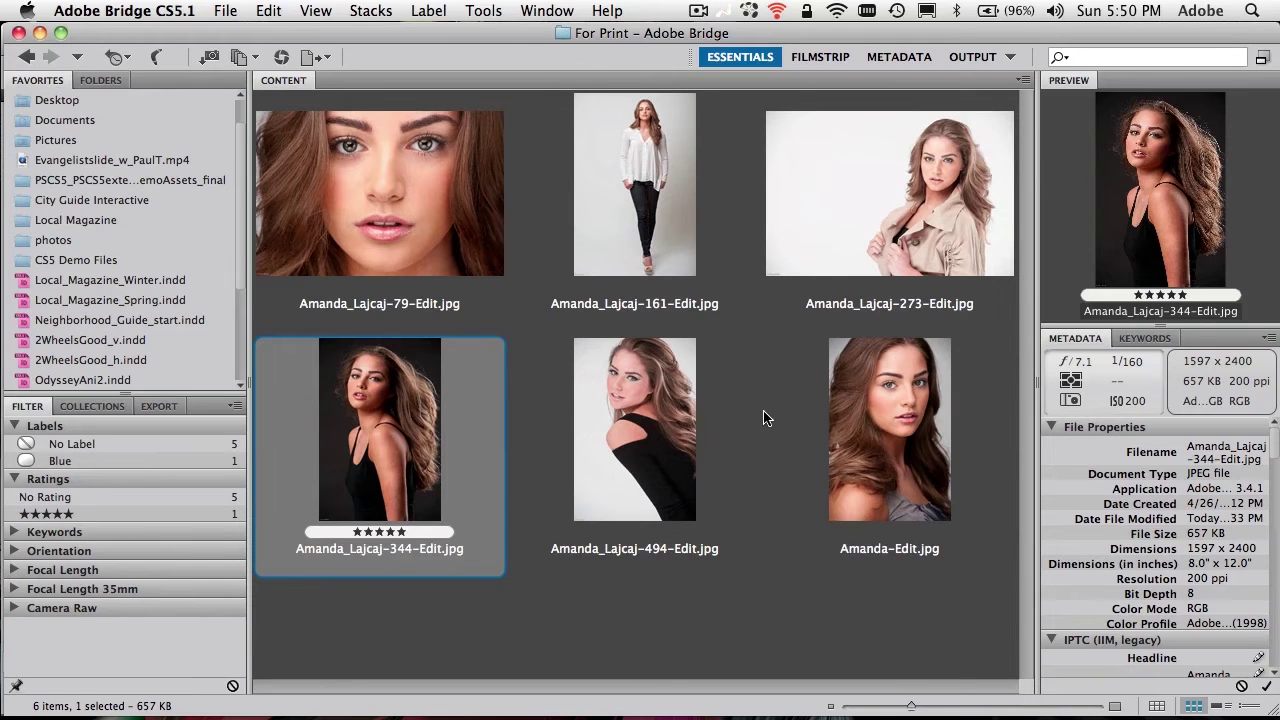
Step: Insert the subject's surname and -51 before -Edit in the last photo's name, then deselect all
left_click(883, 553)
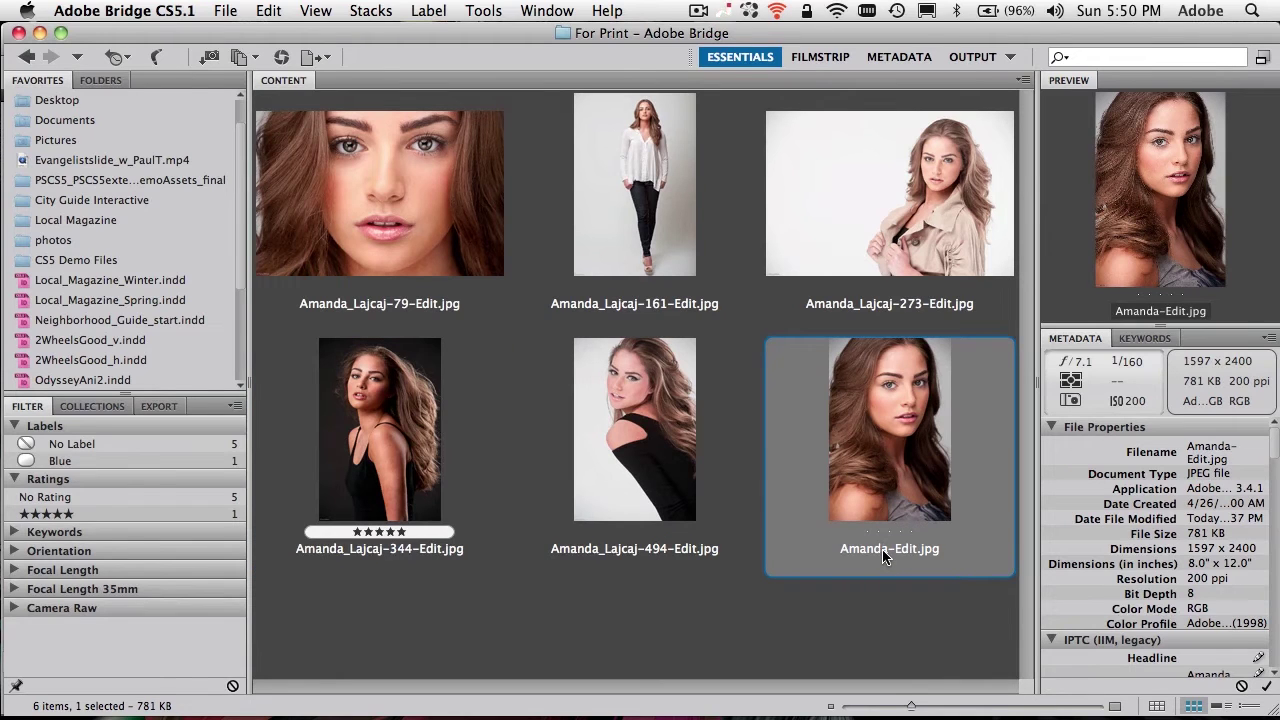
left_click(885, 551)
left_click(887, 551)
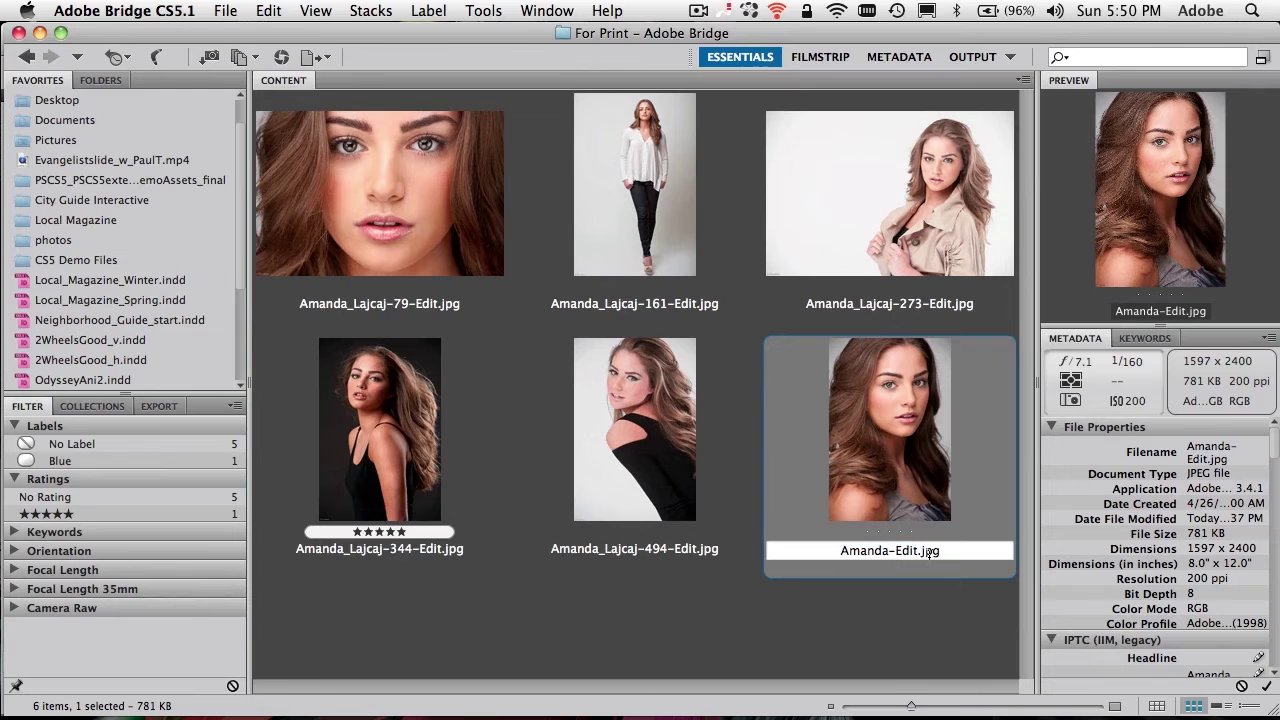
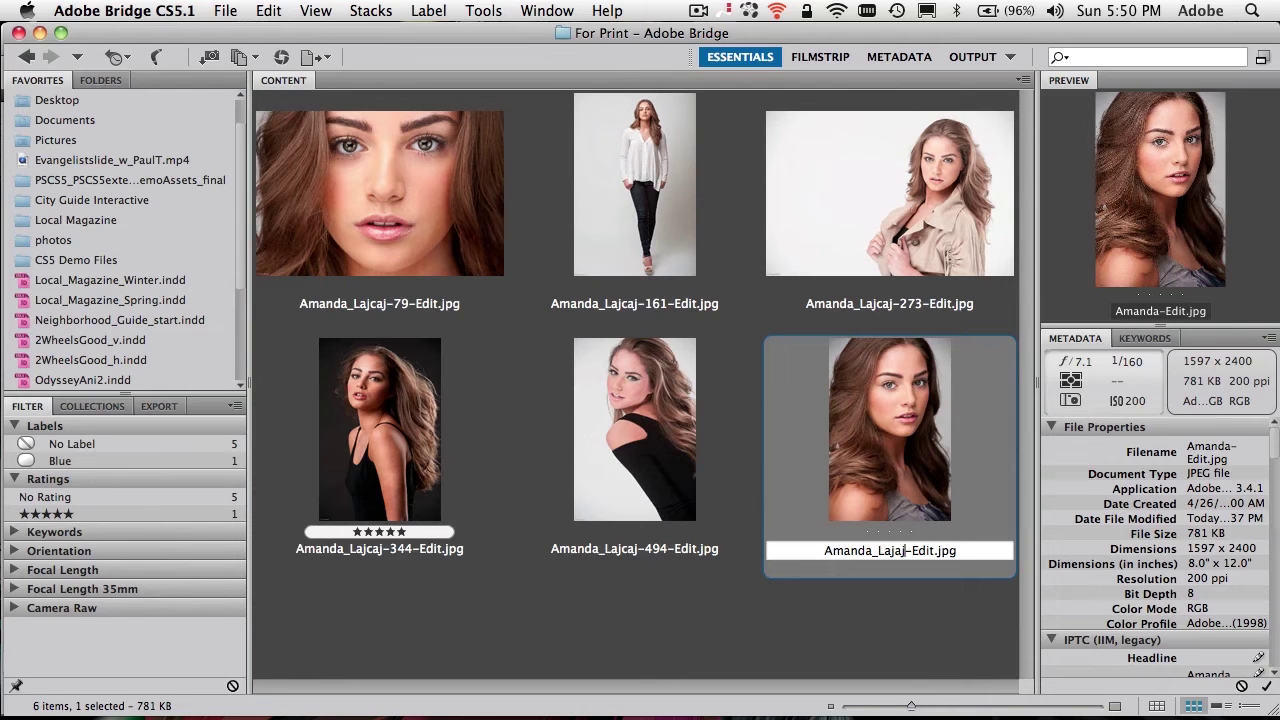
type("-51")
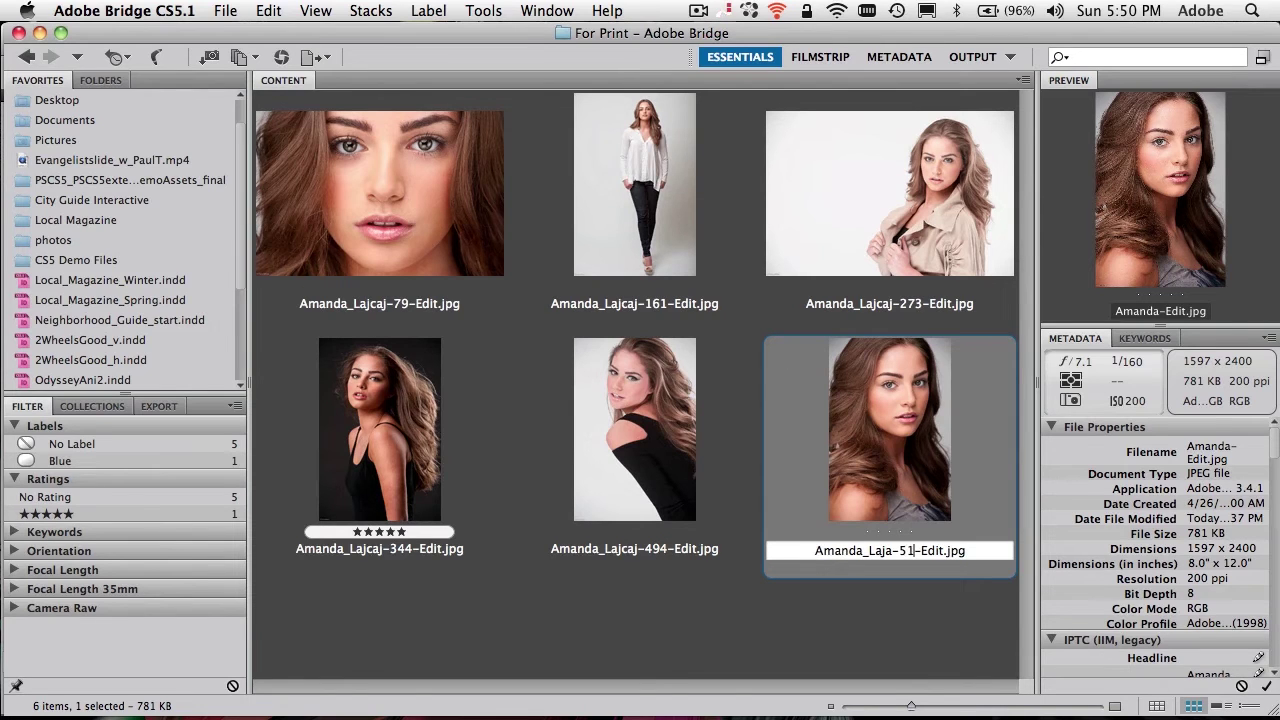
key("Return")
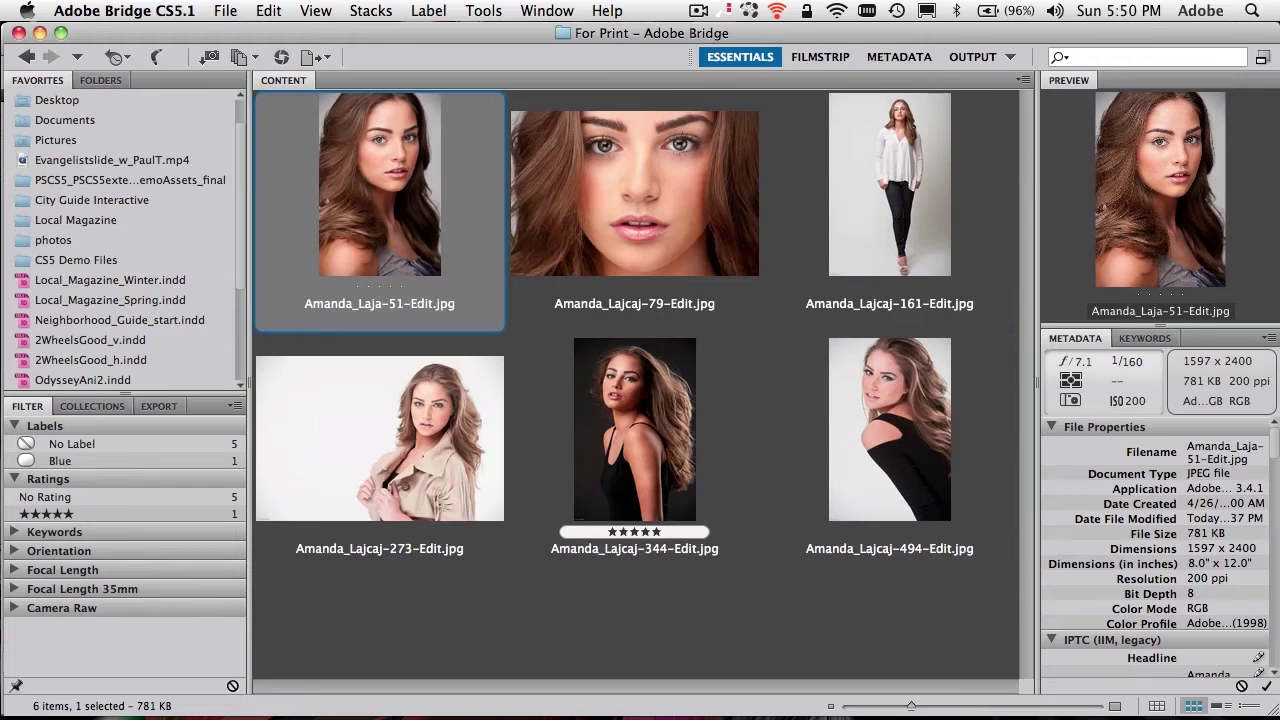
left_click(841, 648)
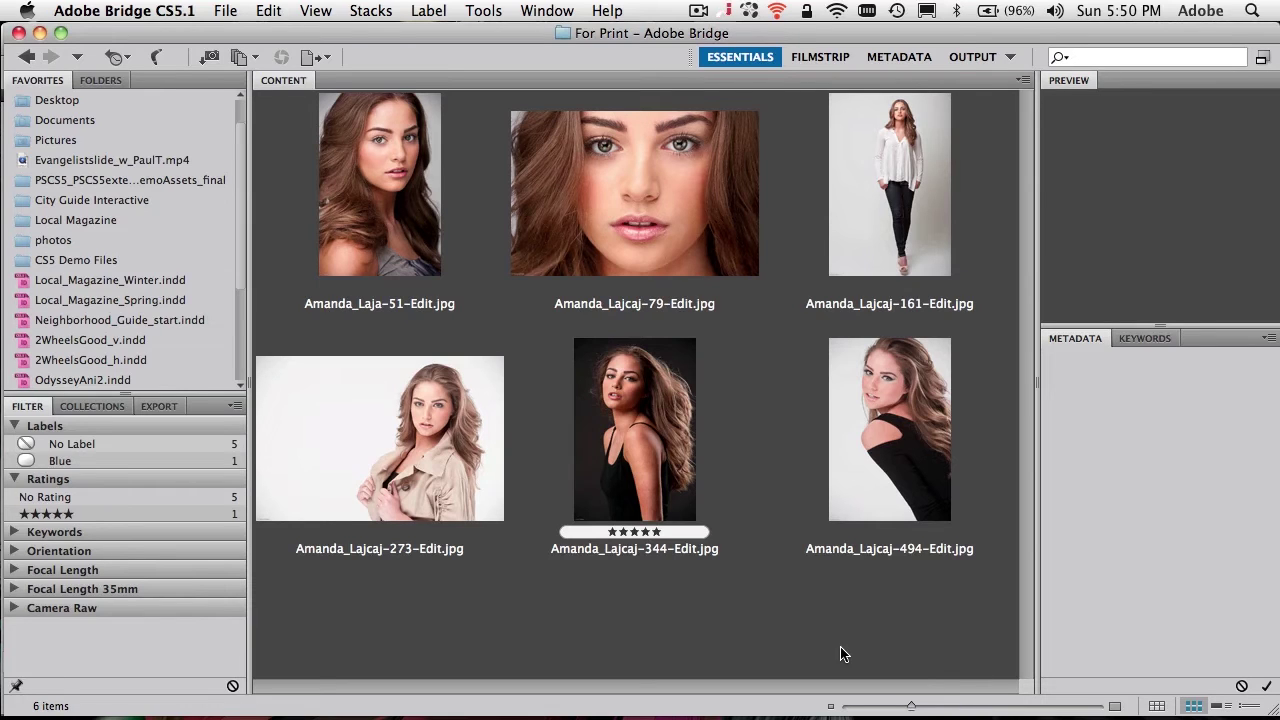
Step: Select all six -Edit.jpg portraits in the For Print folder, including the renamed -51-Edit photo
left_click(418, 233)
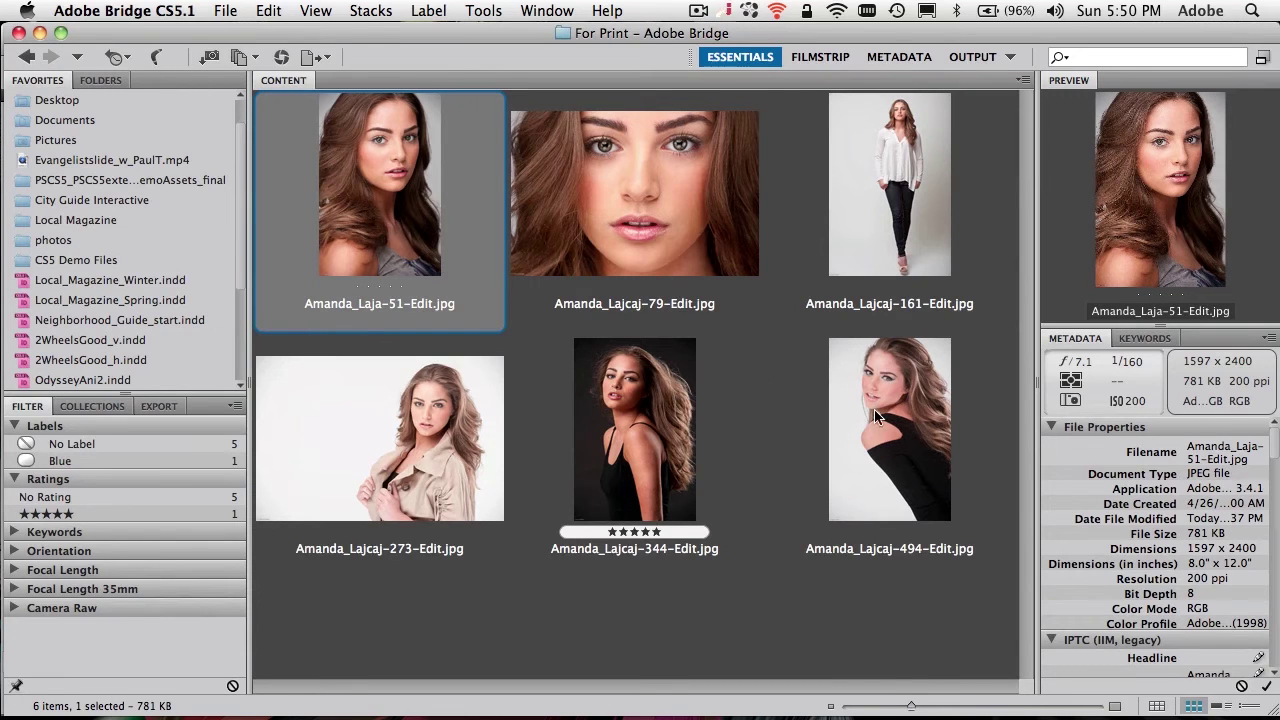
left_click(897, 448, "shift")
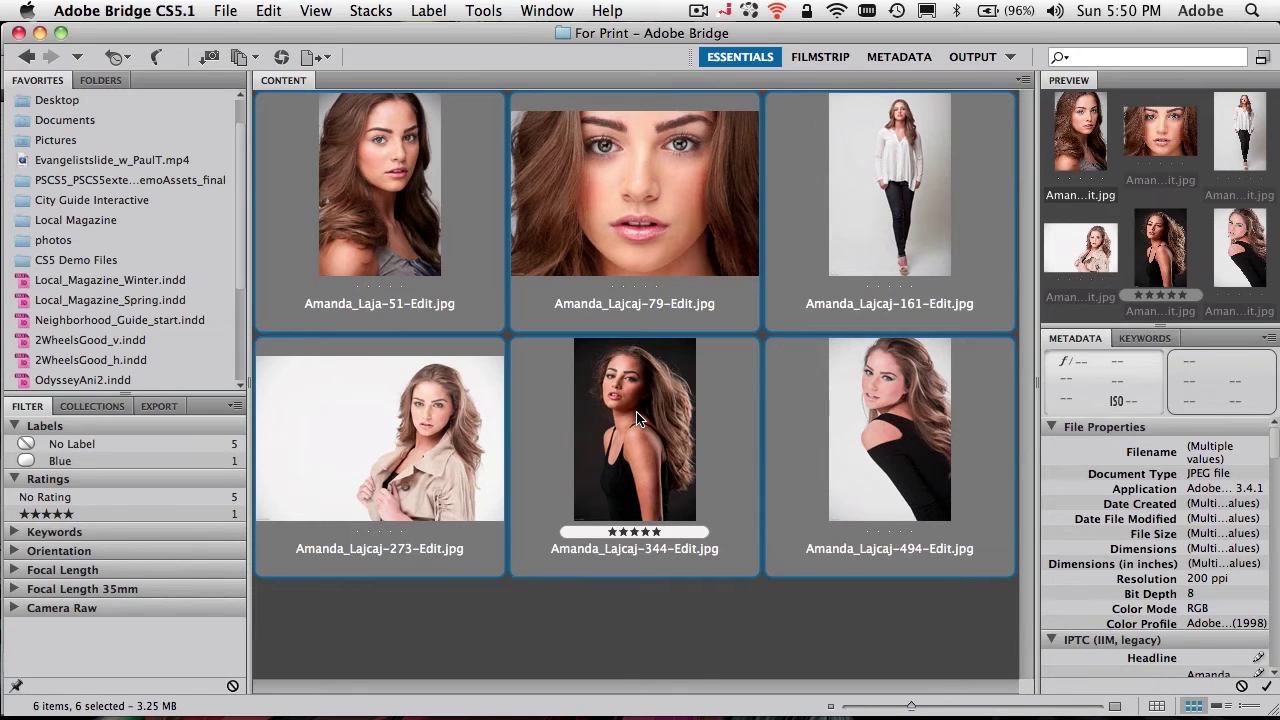
left_click(637, 418, "super")
left_click(643, 263, "super")
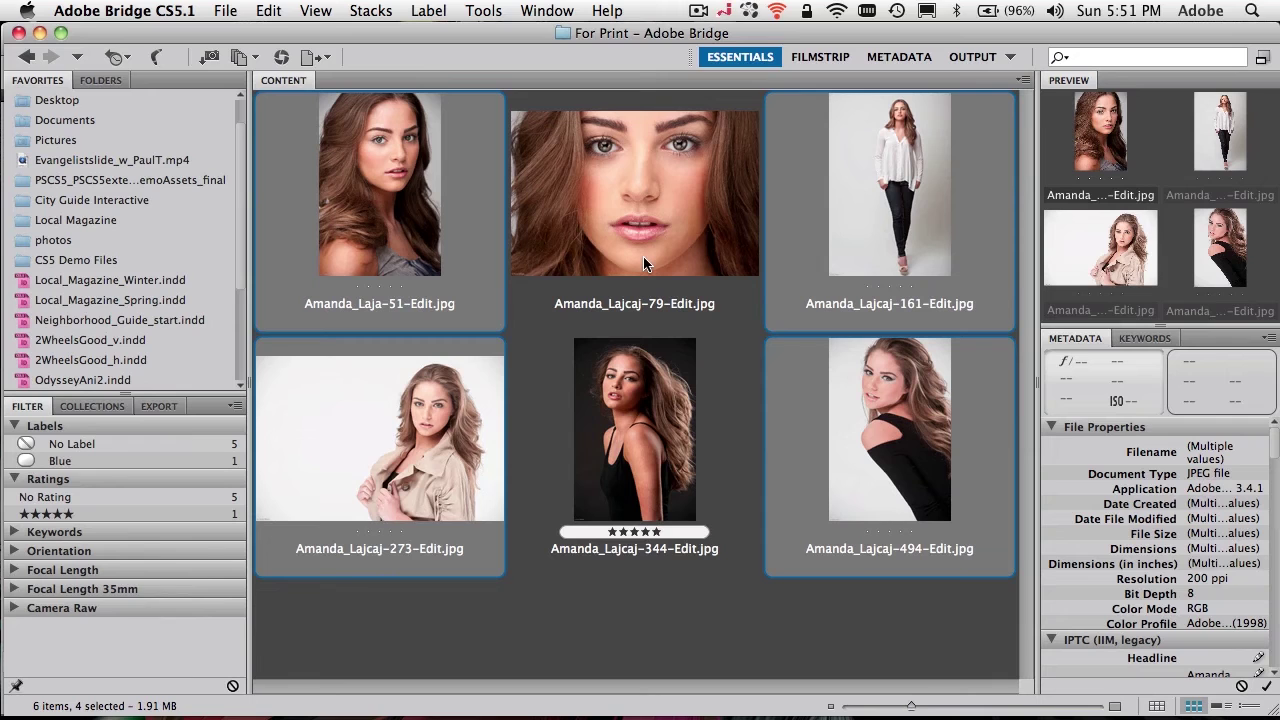
left_click(643, 256, "super")
left_click(649, 412, "super")
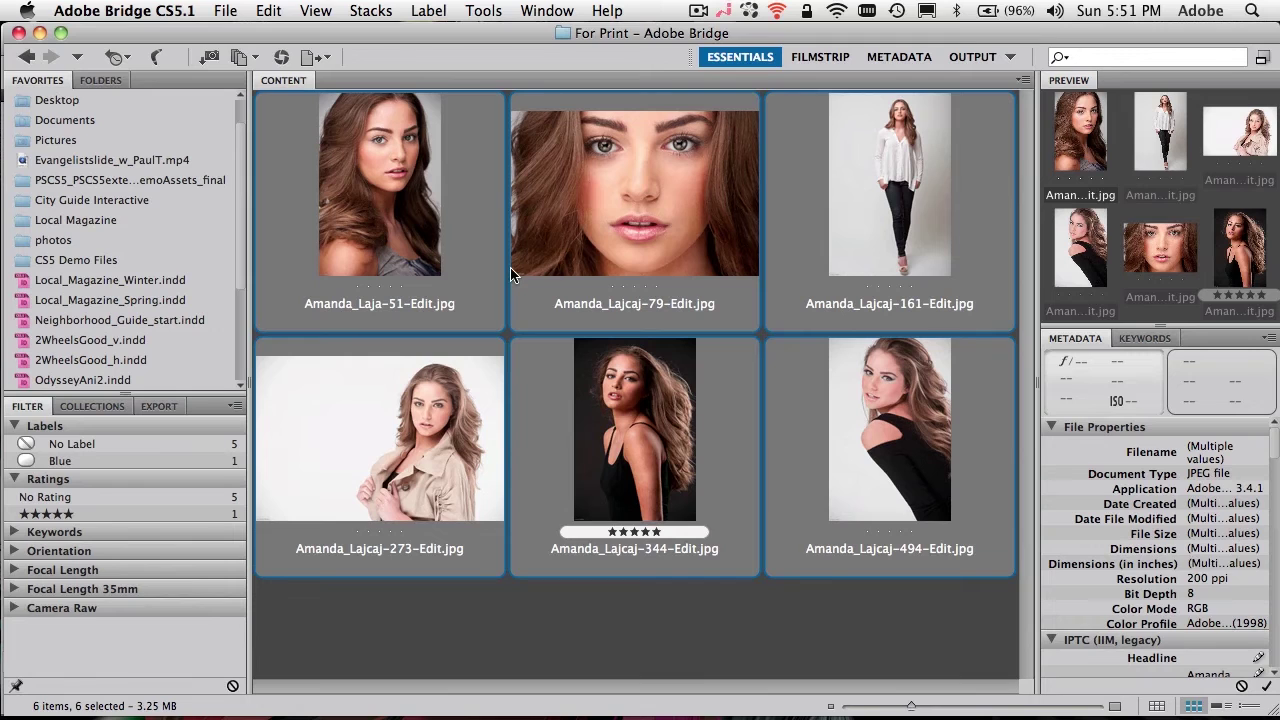
Step: Open Tools > Batch Rename for the six selected photos
left_click(487, 10)
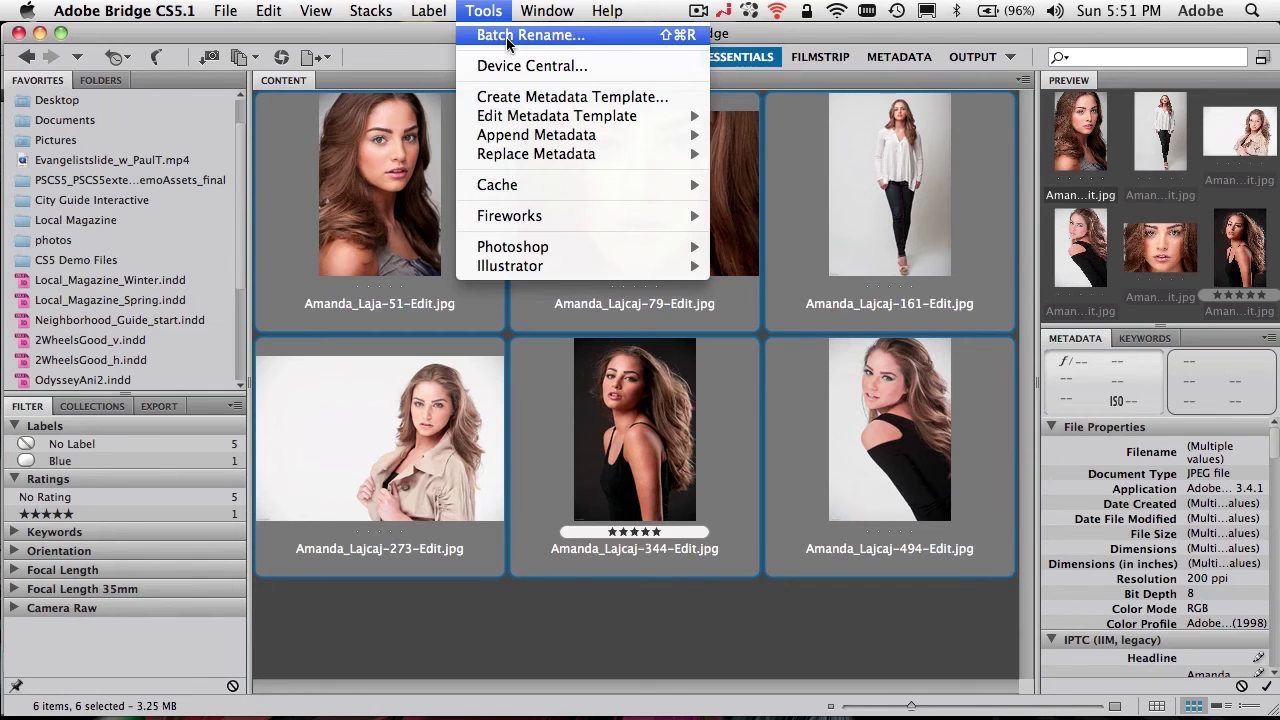
left_click(520, 35)
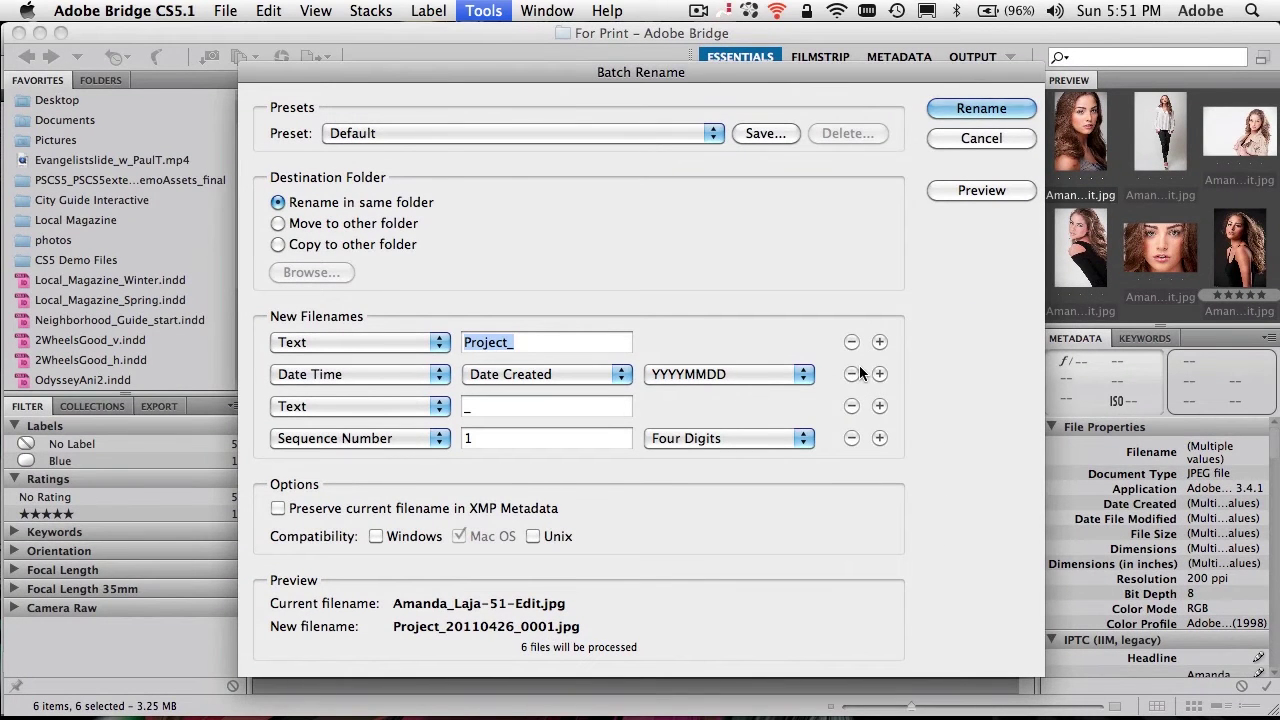
Step: Remove the Date Time, underscore Text and Sequence Number rows, leaving only the Project_ text element
left_click(851, 374)
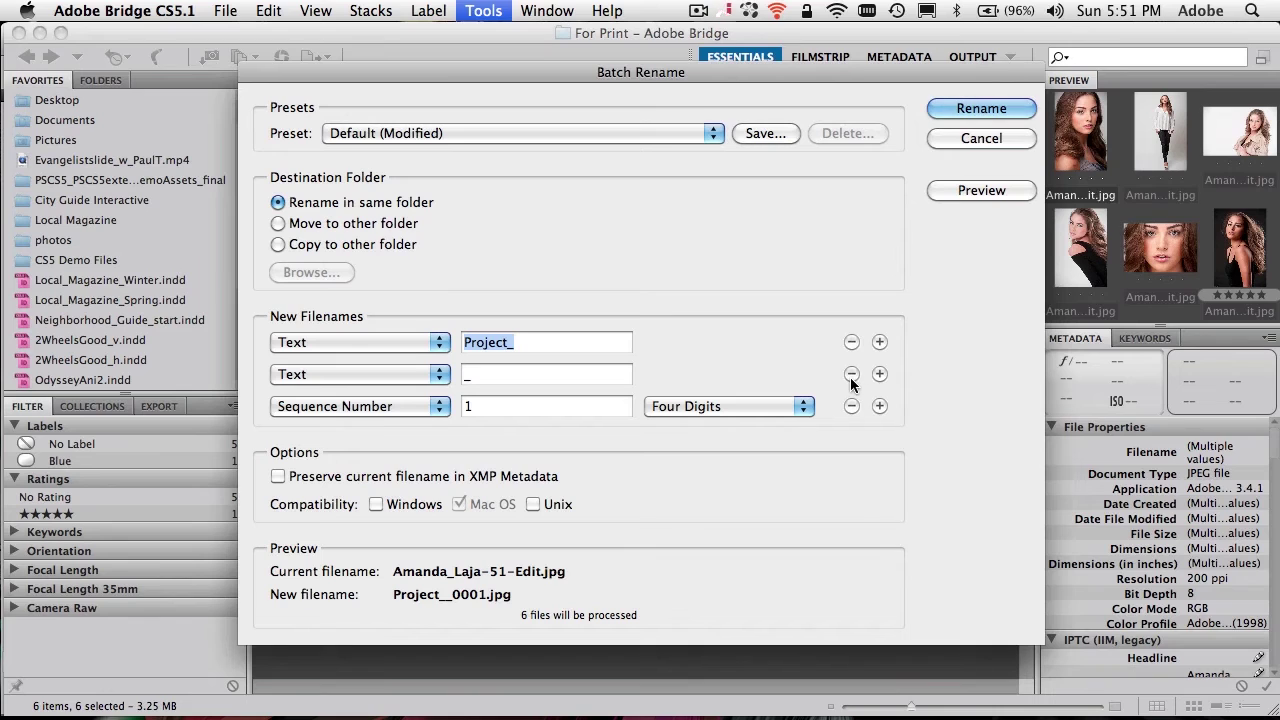
left_click(851, 374)
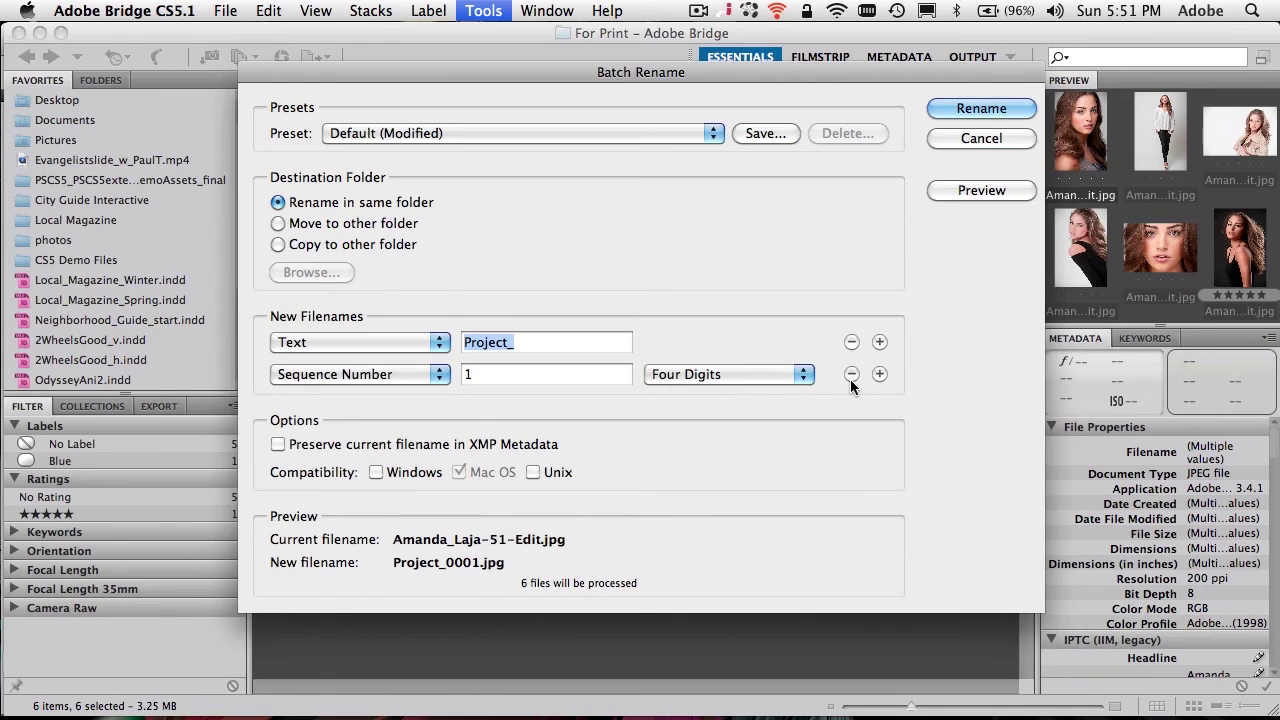
left_click(851, 374)
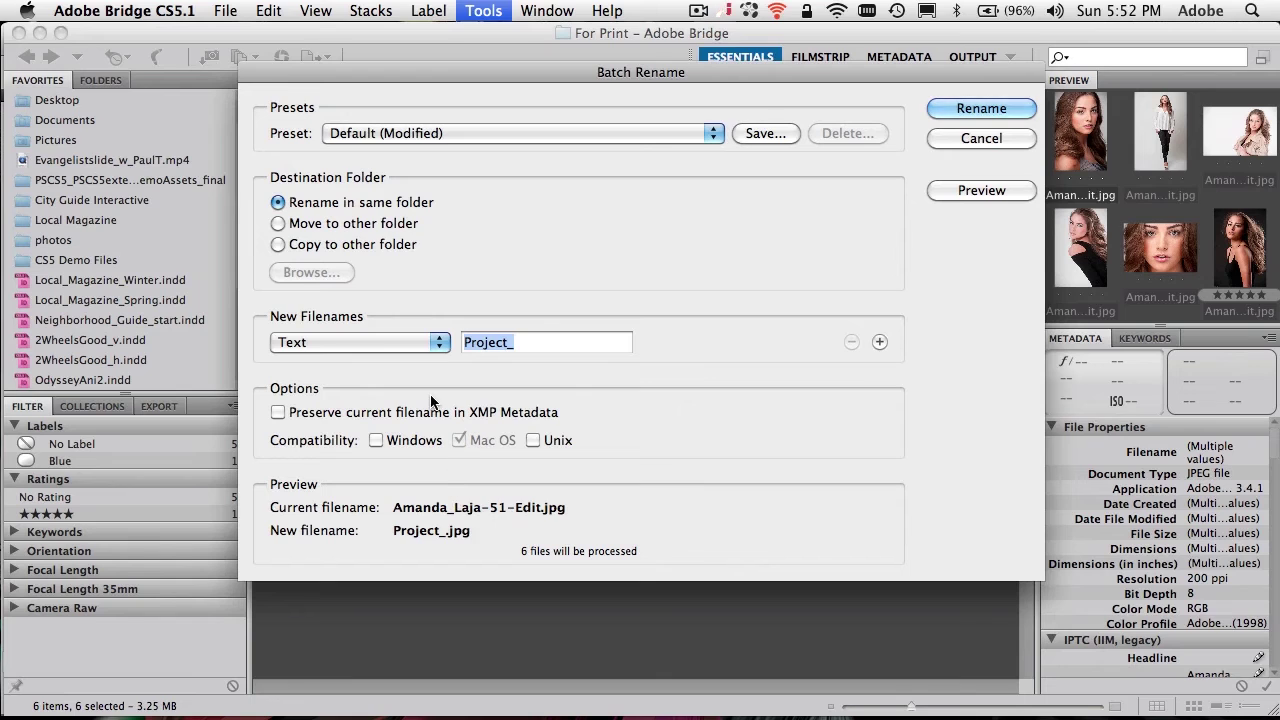
Step: Make the remaining row a String Substitution that finds 'Edit' and replaces it with 'Print'
left_click(396, 345)
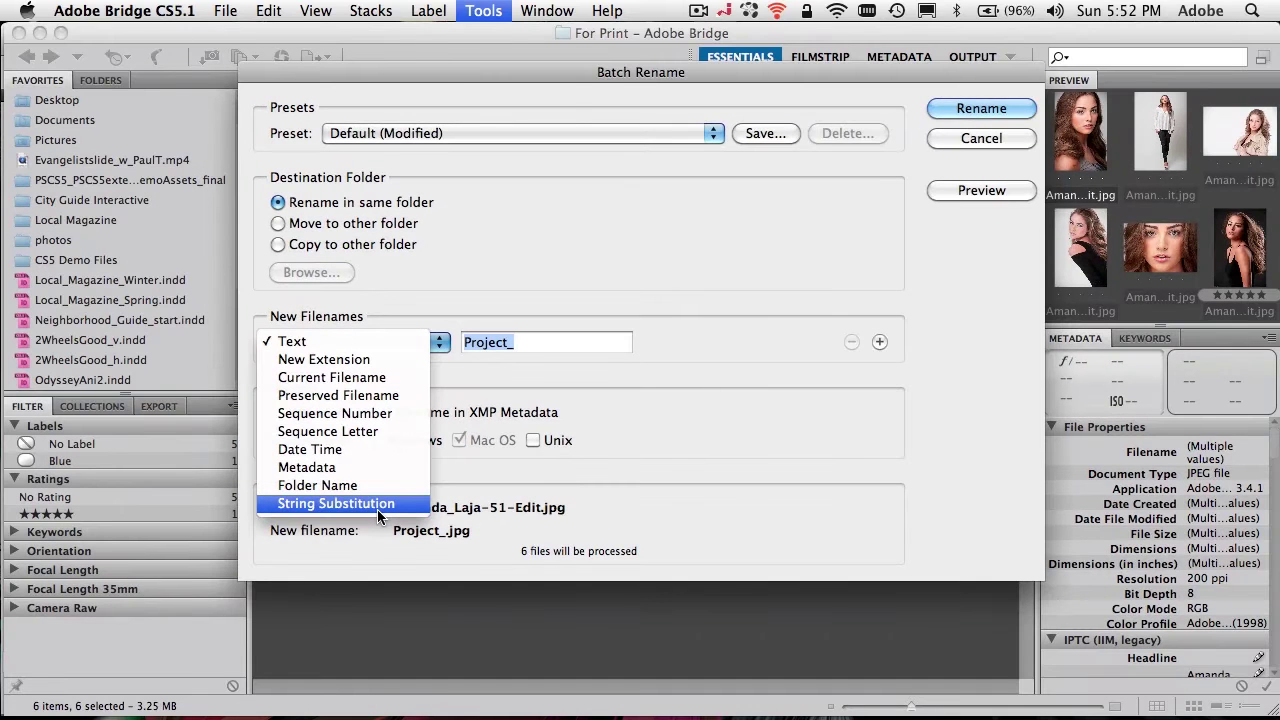
left_click(377, 509)
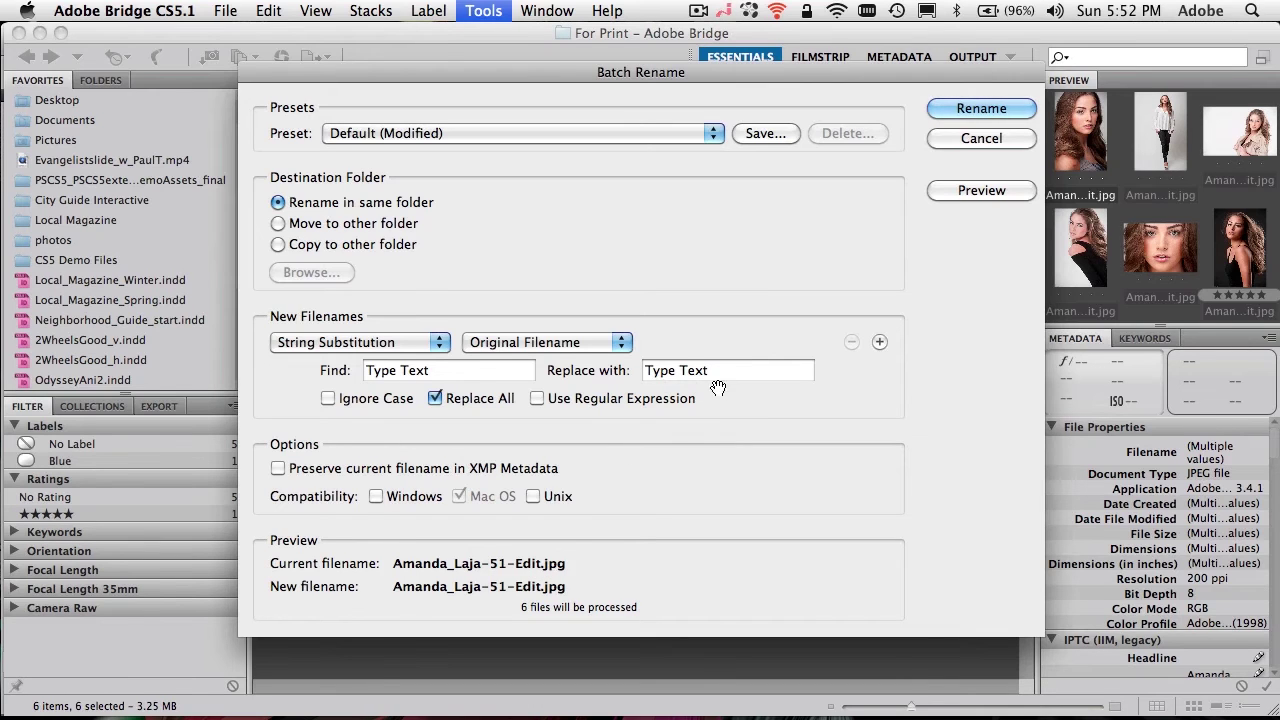
left_click(449, 376)
type("Edit")
left_click(690, 370)
type("Print")
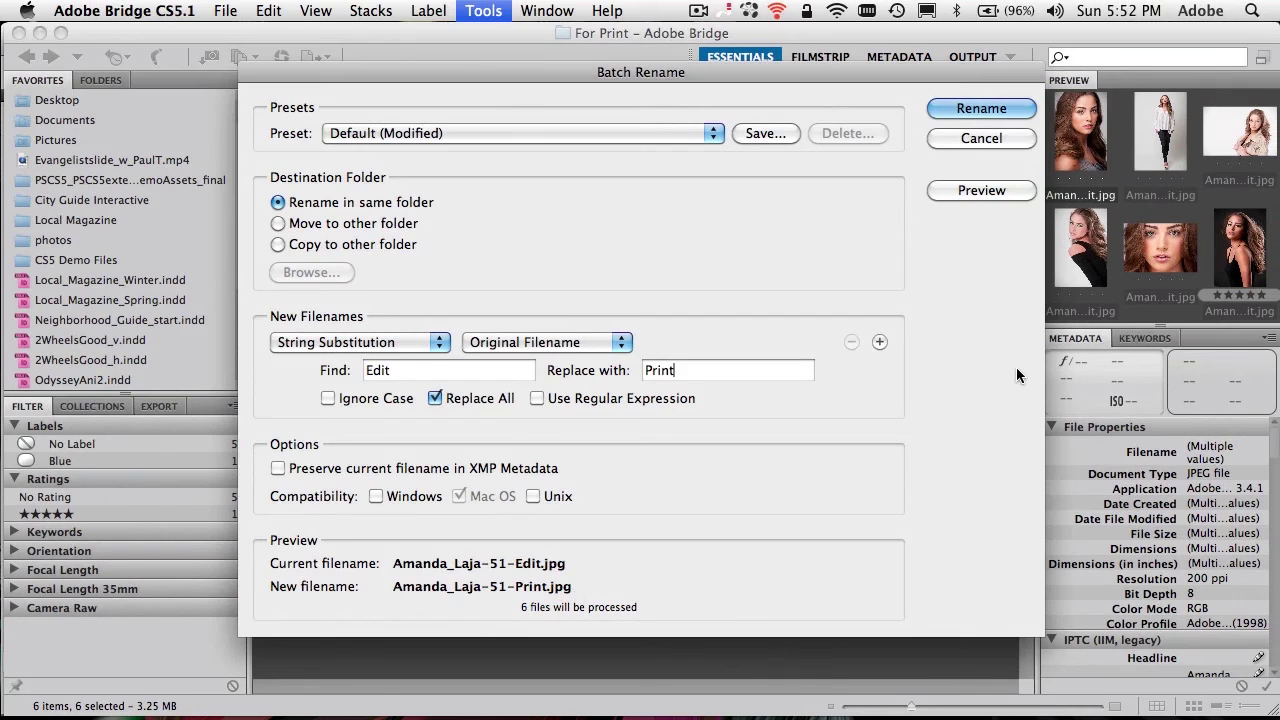
left_click(980, 191)
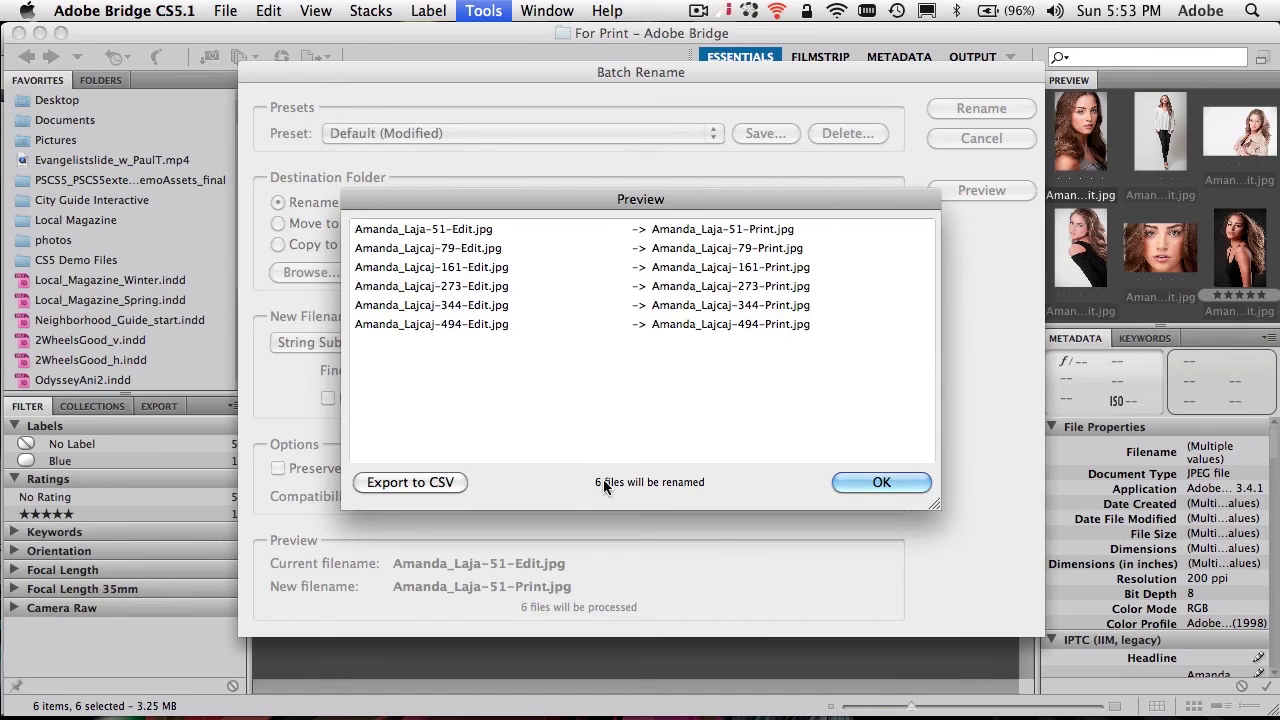
left_click(897, 484)
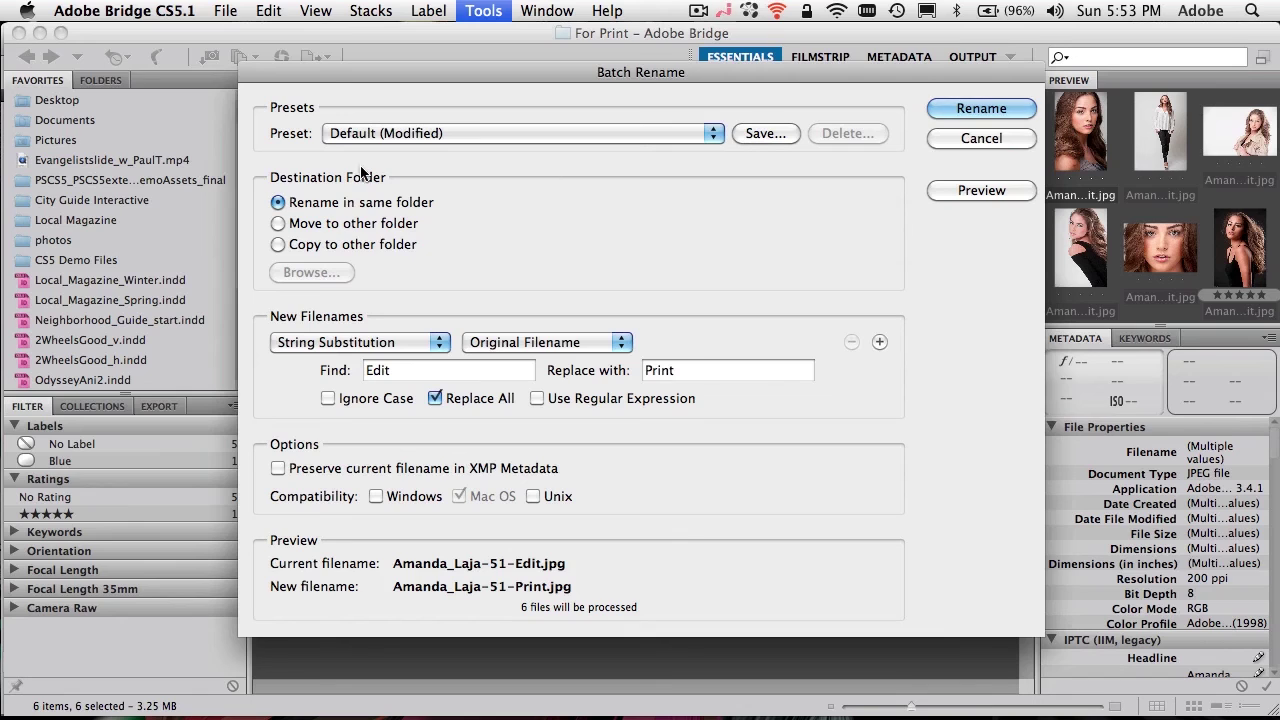
Step: Save the current Batch Rename settings as a preset named 'Edit to Print'
left_click(760, 132)
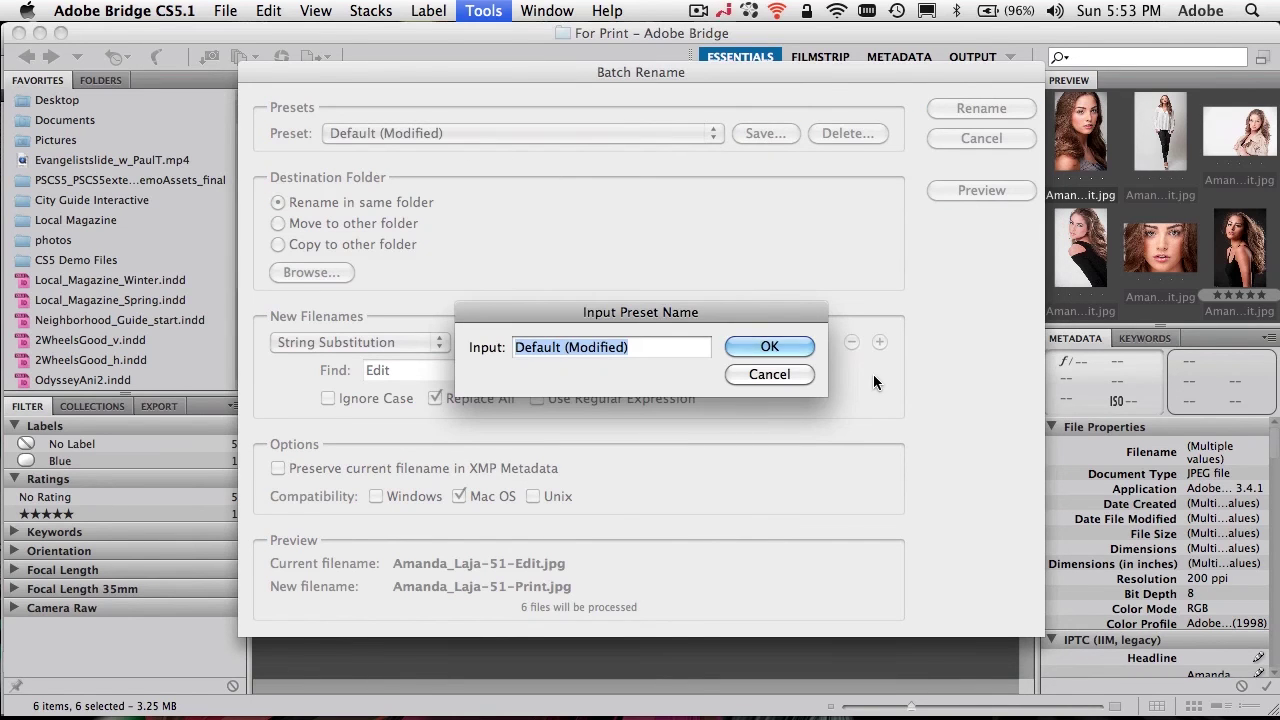
type("Edit to Print")
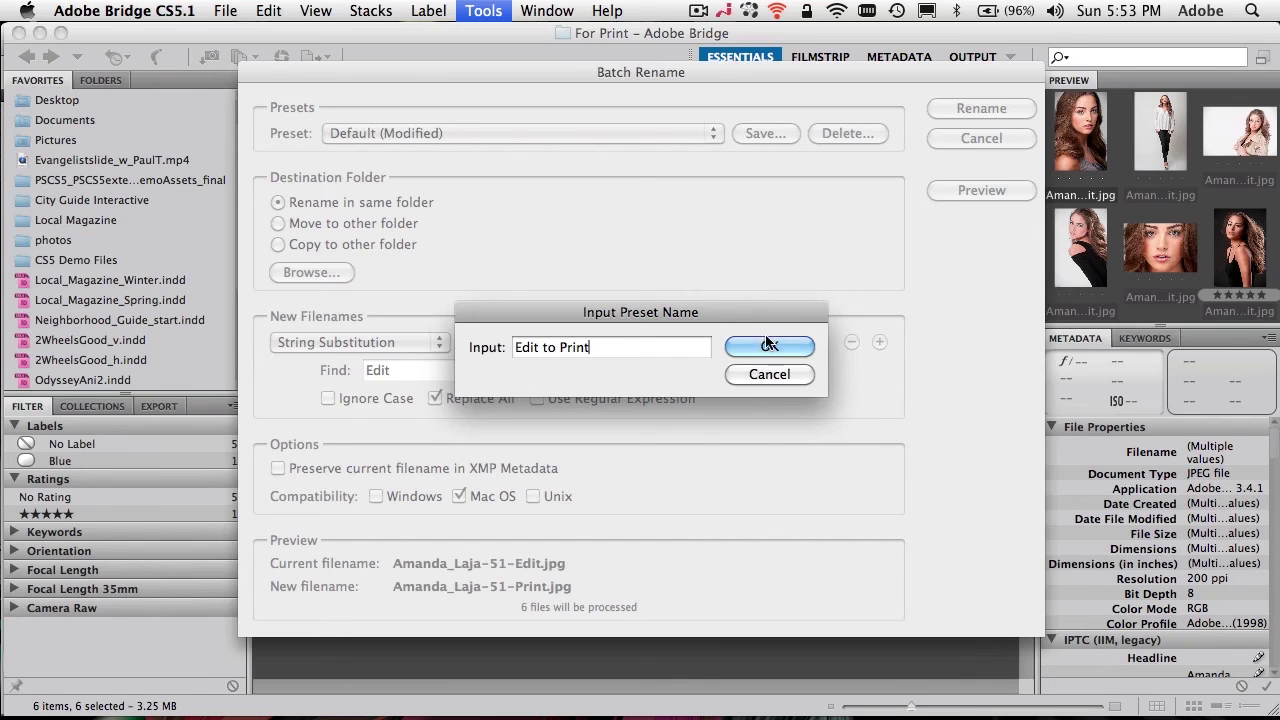
left_click(769, 346)
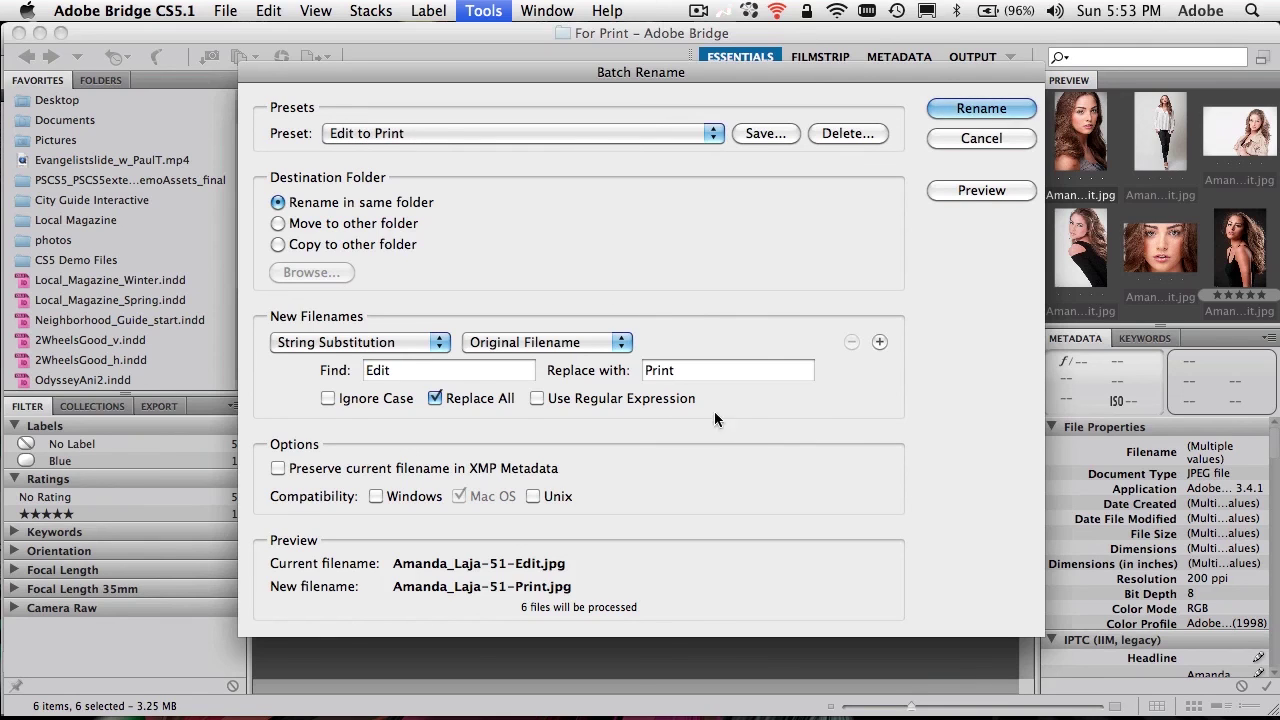
Step: Apply the batch rename so the six portraits end in -Print.jpg
left_click(993, 103)
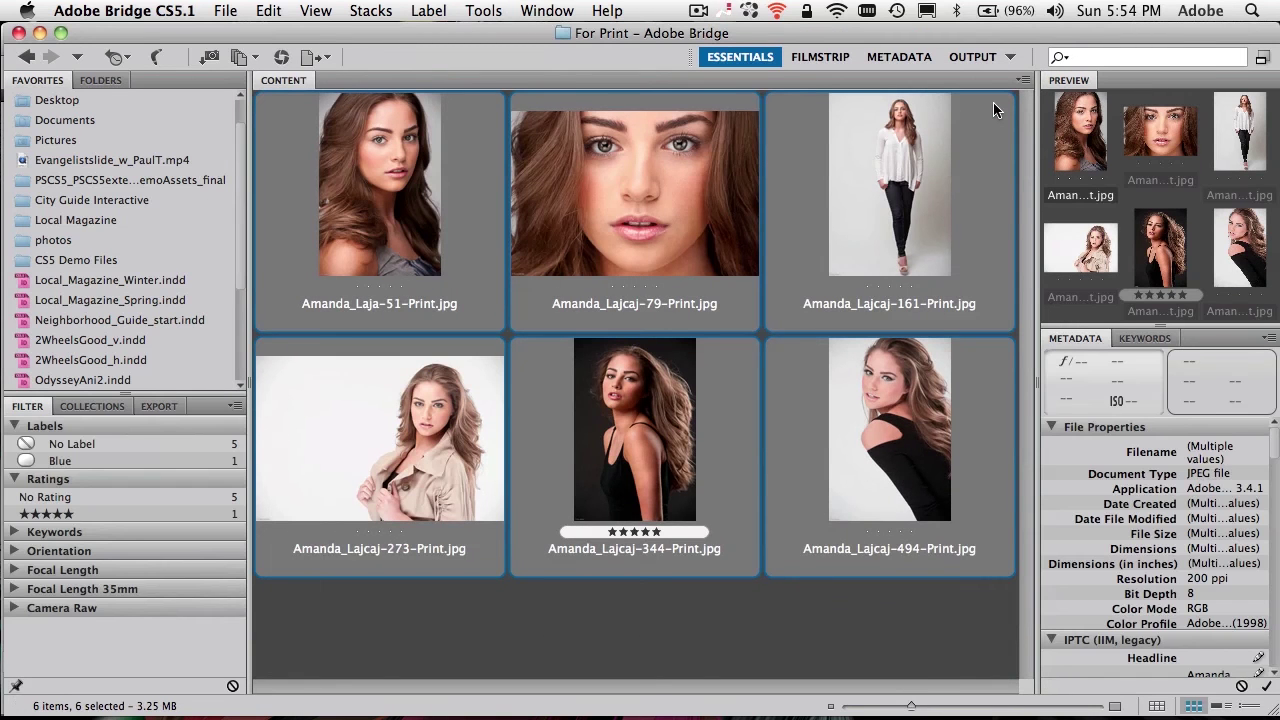